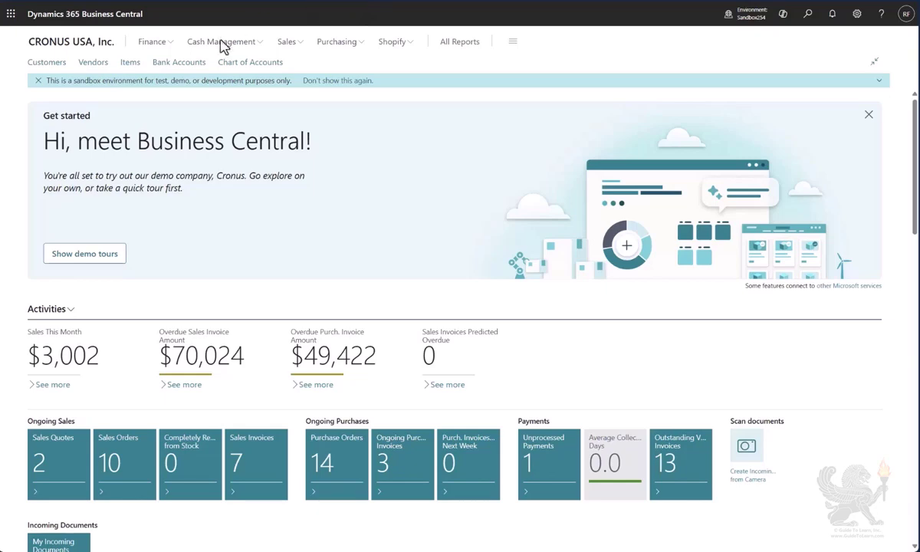
Create a new item from the ITEM template and describe it as Office Bundle Advanced
{"action": "left_click", "coordinate": [131, 71]}
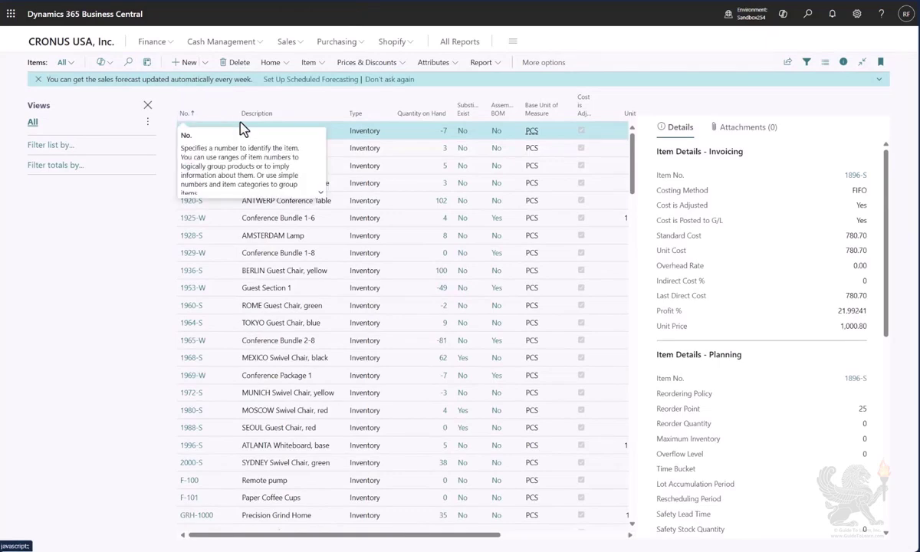
{"action": "left_click", "coordinate": [184, 65]}
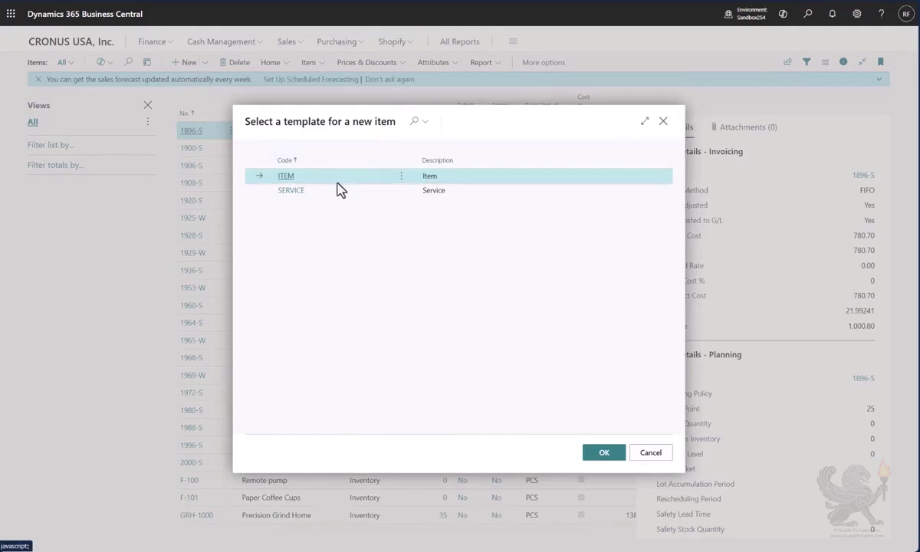
{"action": "left_click", "coordinate": [606, 456]}
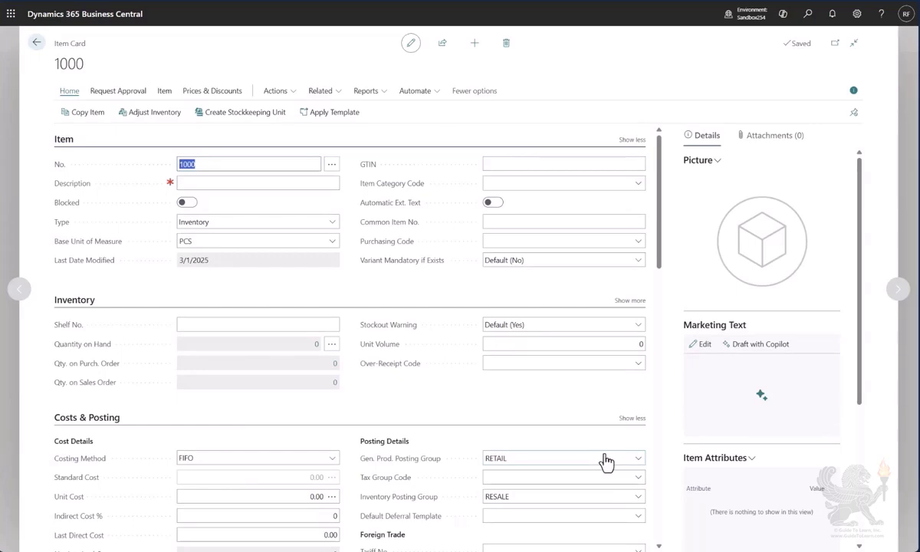
{"action": "left_click", "coordinate": [235, 186]}
{"action": "type", "text": "O"}
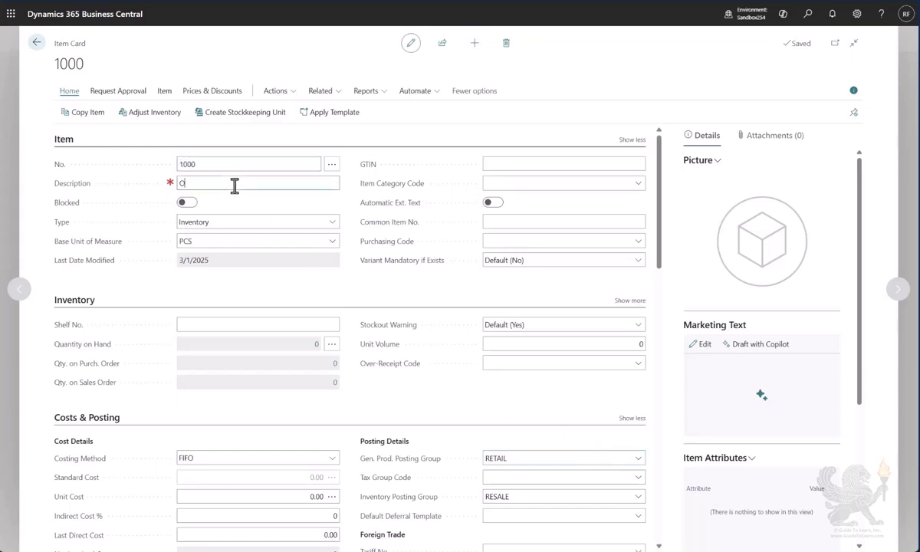
{"action": "type", "text": "ffice Bud"}
{"action": "type", "text": "dle Advanced"}
Set the item's replenishment system to Assembly and its assembly policy to Assemble-to-Stock
{"action": "scroll", "coordinate": [530, 165], "scroll_direction": "down", "scroll_amount": 5}
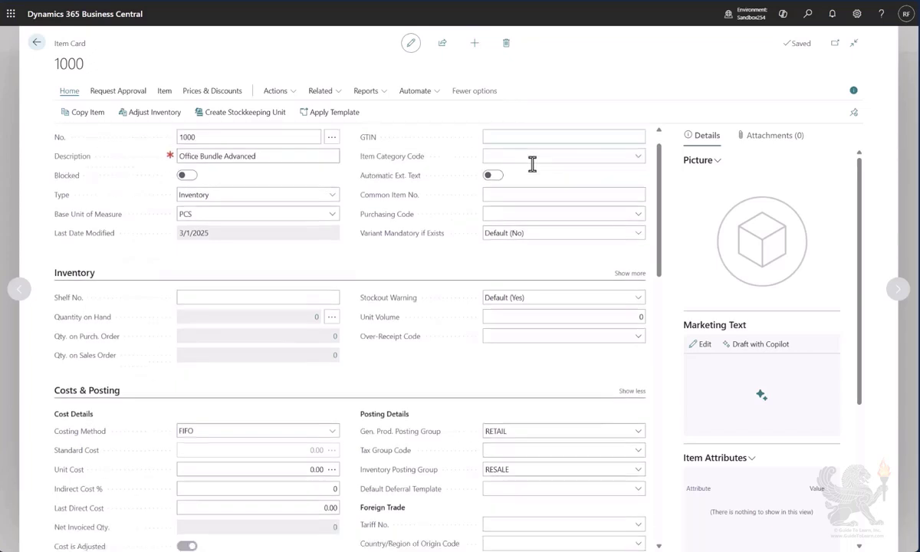
{"action": "scroll", "coordinate": [529, 163], "scroll_direction": "down", "scroll_amount": 5}
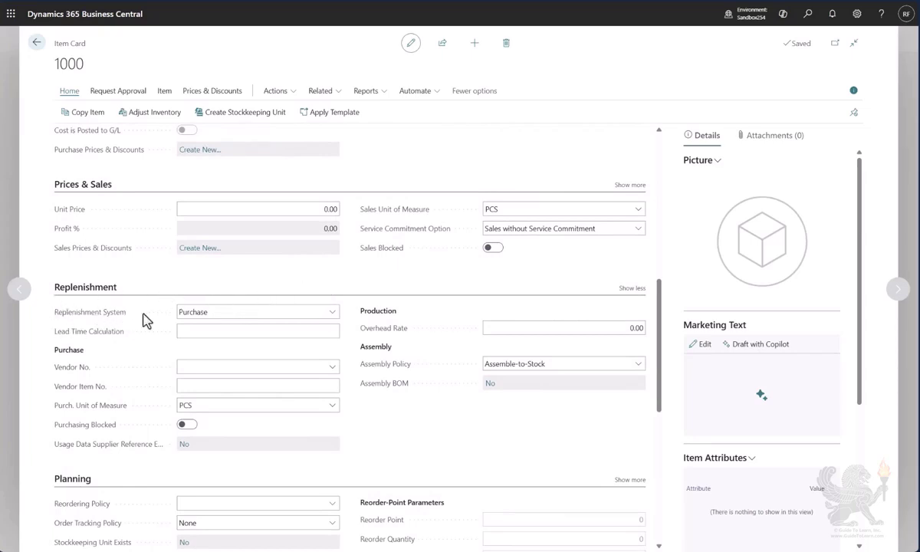
{"action": "left_click", "coordinate": [240, 315]}
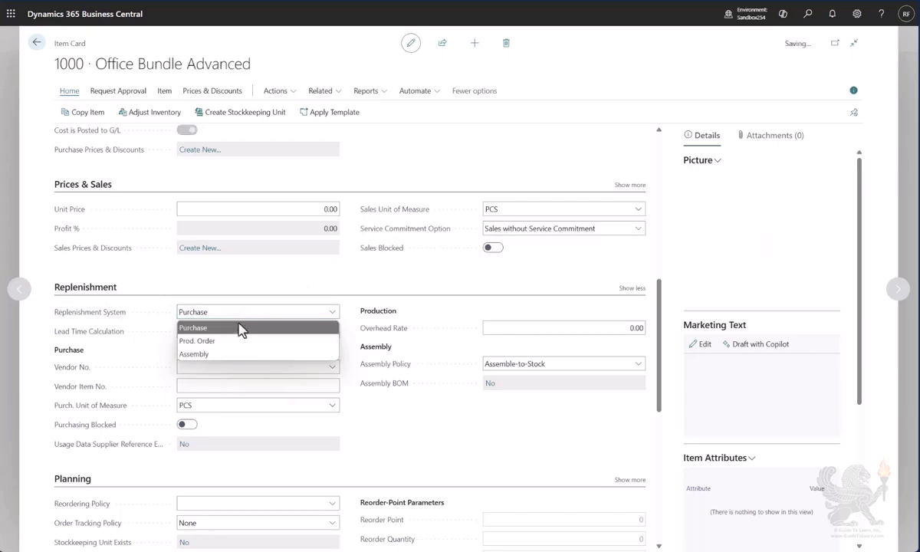
{"action": "left_click", "coordinate": [224, 354]}
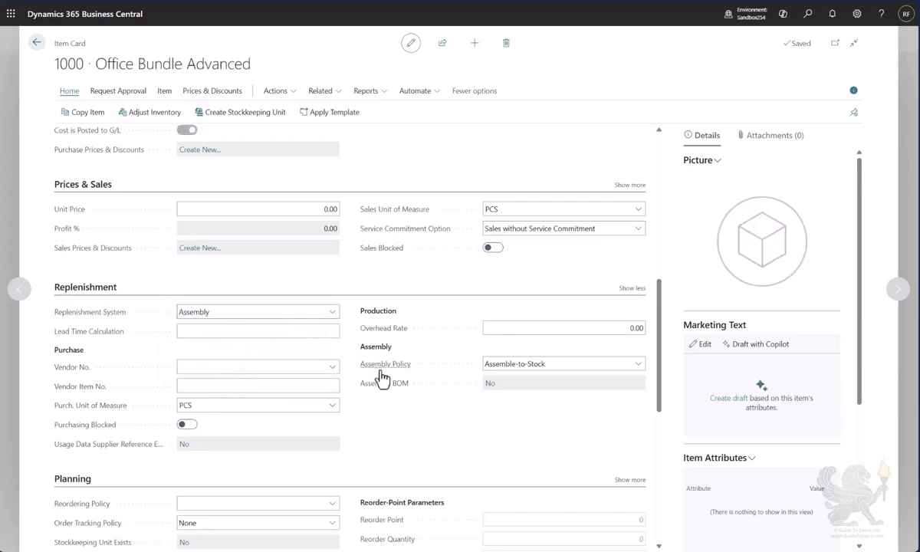
{"action": "left_click", "coordinate": [609, 368]}
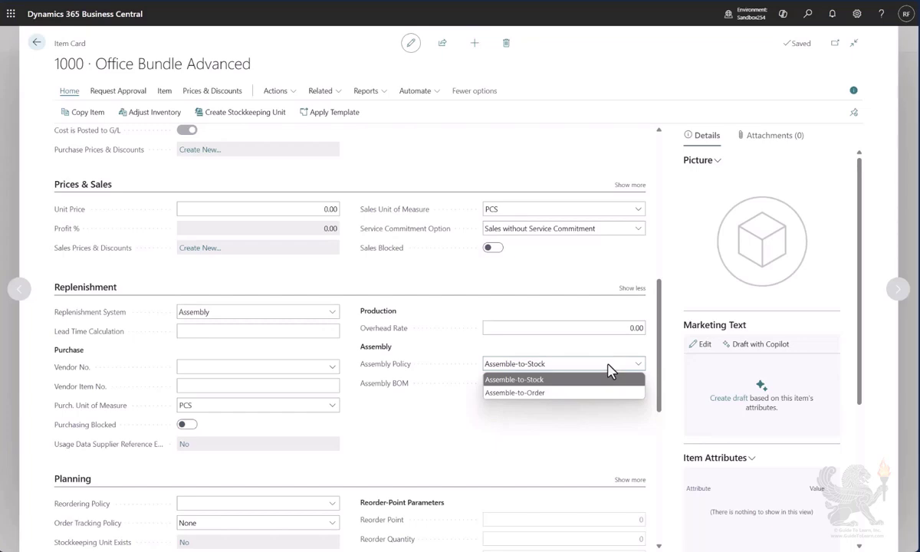
{"action": "left_click", "coordinate": [541, 382]}
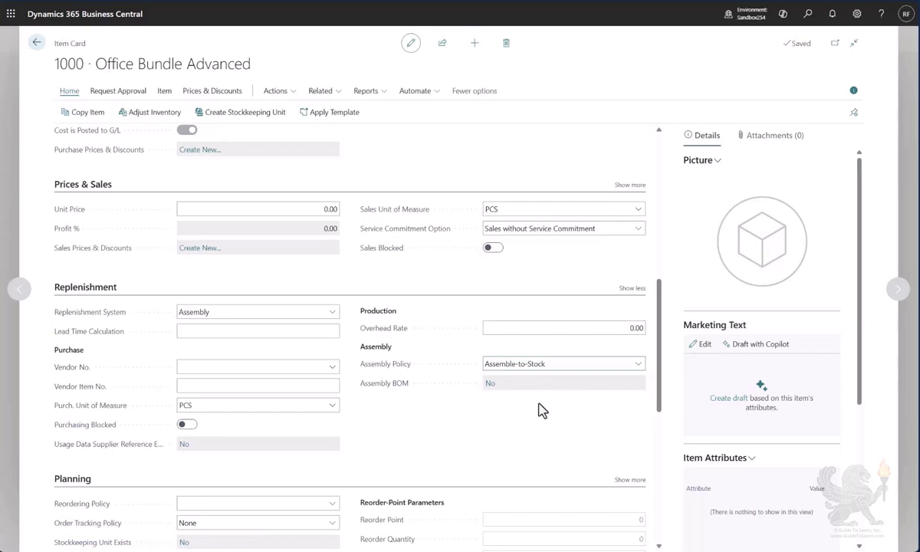
Open the item's assembly BOM and add item 1920-S, ANTWERP Conference Table, with a quantity per of 1
{"action": "left_click", "coordinate": [491, 384]}
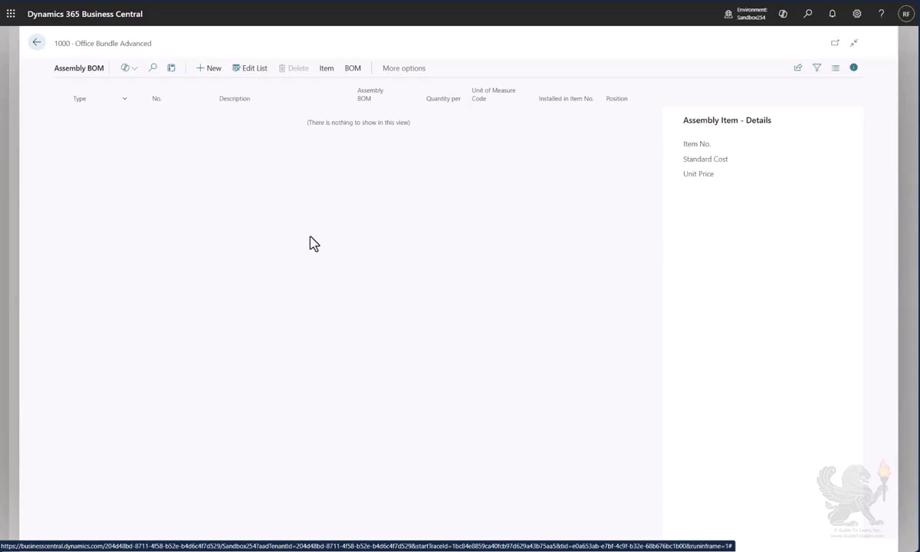
{"action": "left_click", "coordinate": [208, 71]}
{"action": "left_click", "coordinate": [112, 119]}
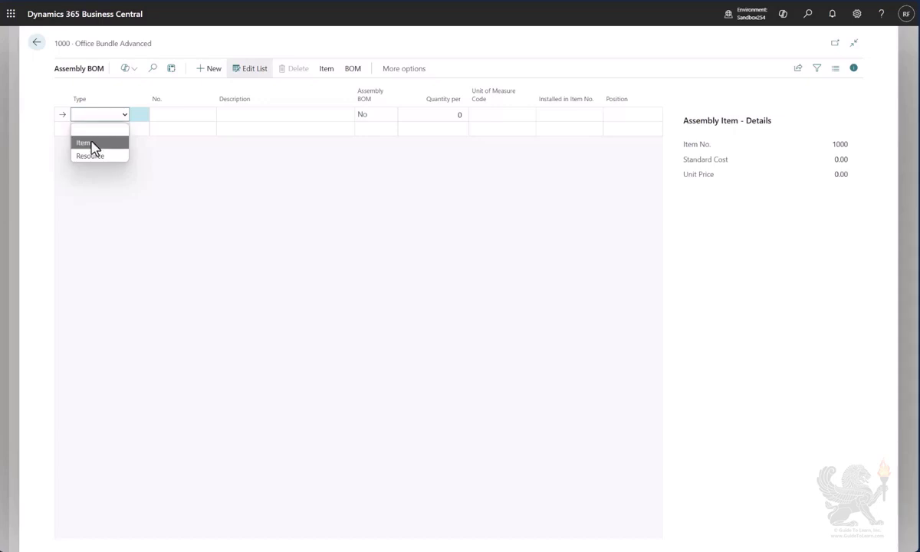
{"action": "left_click", "coordinate": [91, 145]}
{"action": "left_click", "coordinate": [189, 114]}
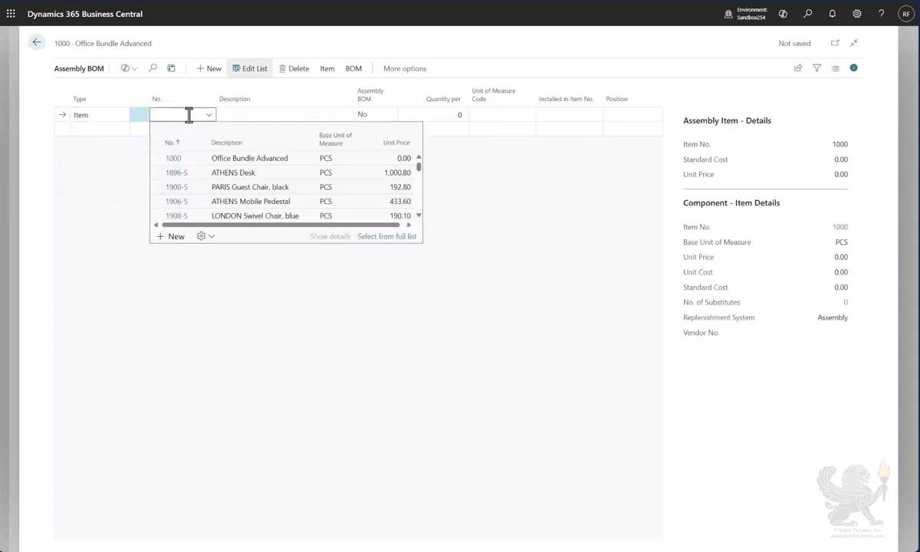
{"action": "type", "text": "1920"}
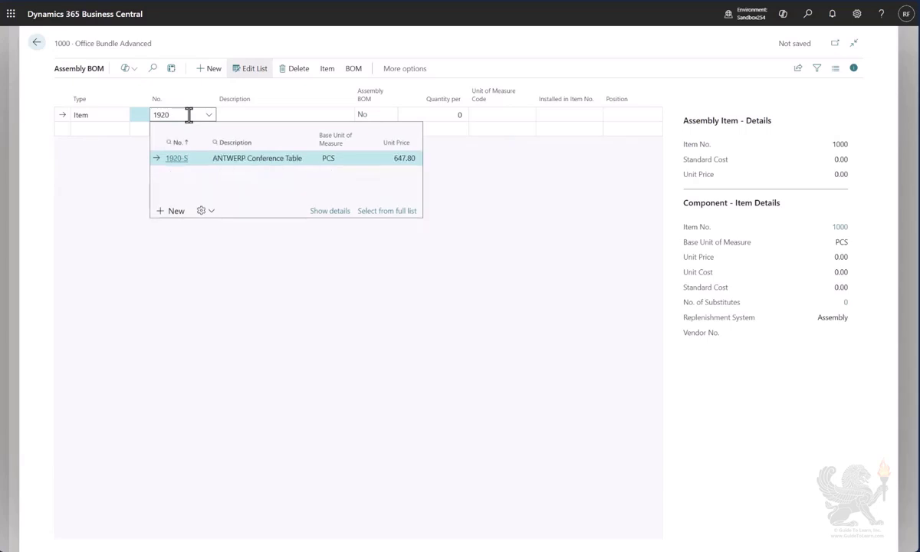
{"action": "left_click", "coordinate": [278, 158]}
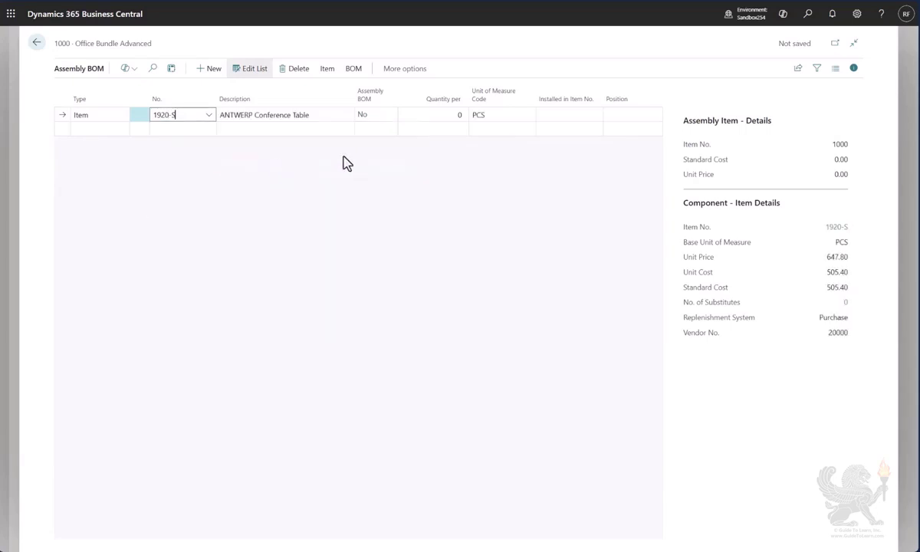
{"action": "key", "text": "Return"}
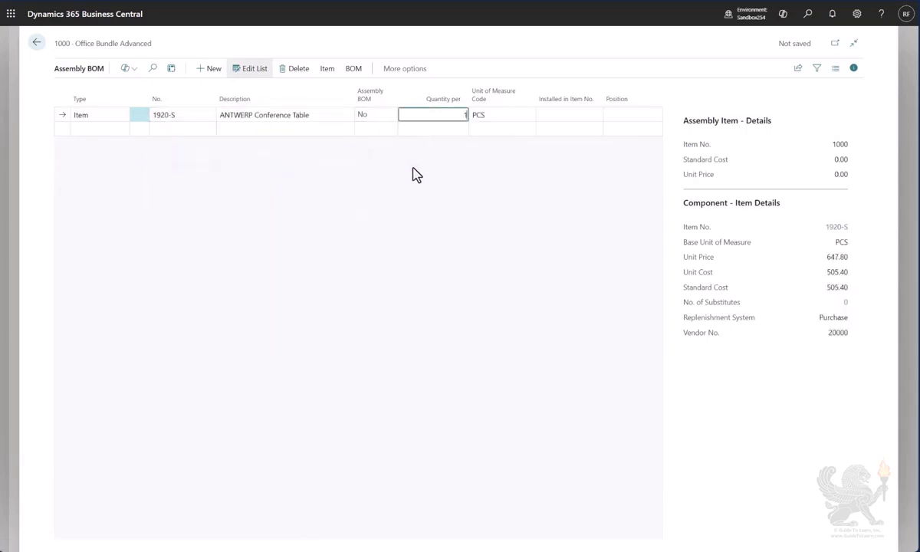
Add item 1908-S, LONDON Swivel Chair, blue, as the second BOM line with a quantity per of 8
{"action": "left_click", "coordinate": [190, 128]}
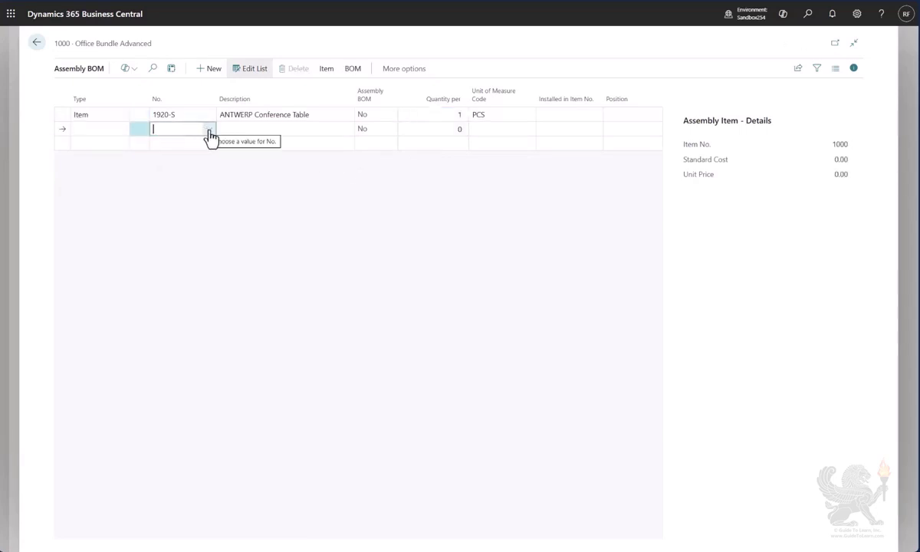
{"action": "type", "text": "190"}
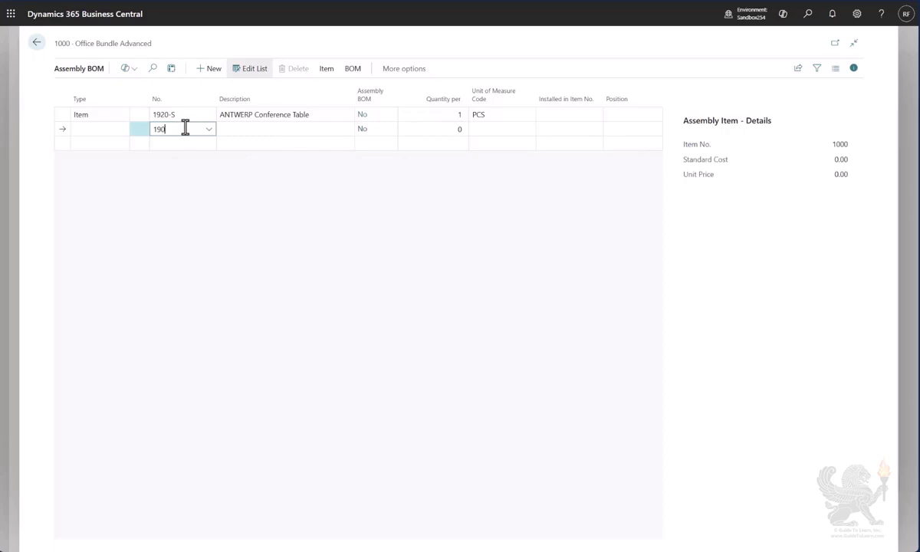
{"action": "type", "text": "8"}
{"action": "left_click", "coordinate": [111, 132]}
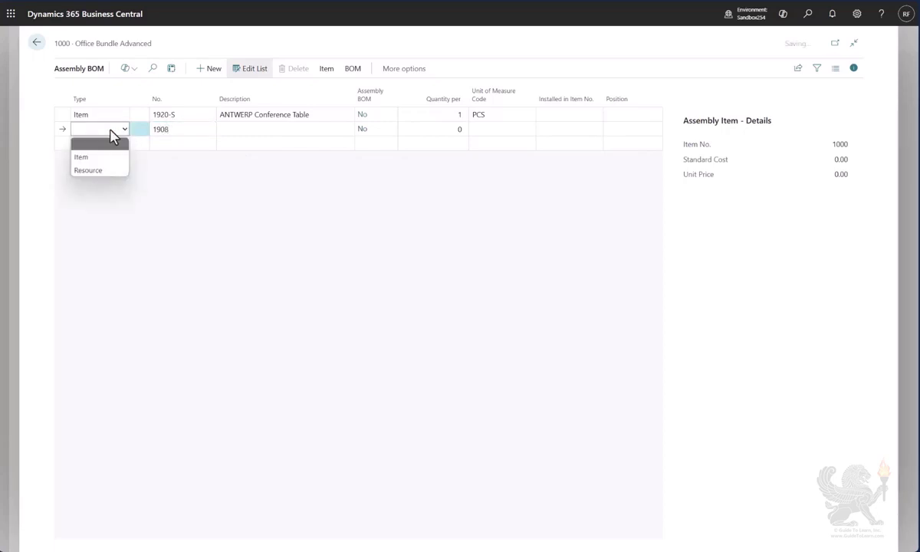
{"action": "left_click", "coordinate": [102, 172]}
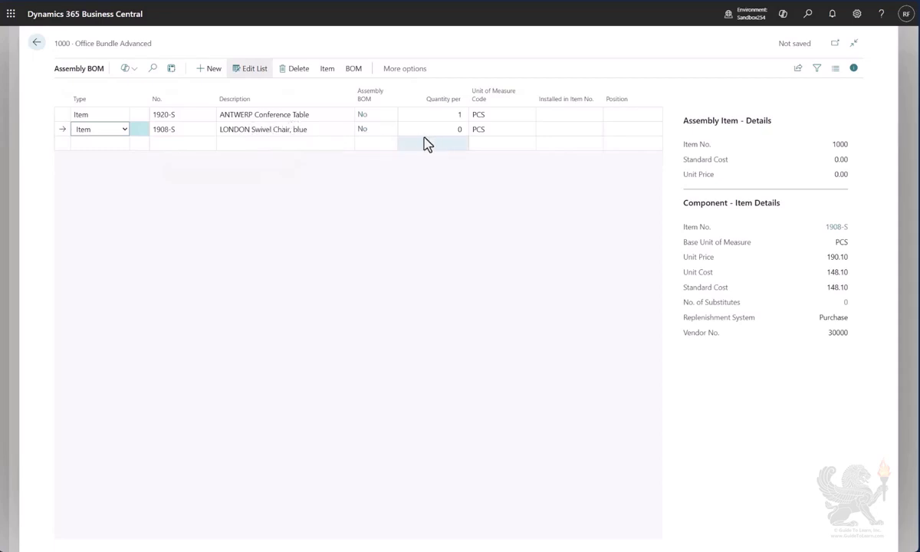
{"action": "left_click", "coordinate": [456, 132]}
{"action": "type", "text": "8"}
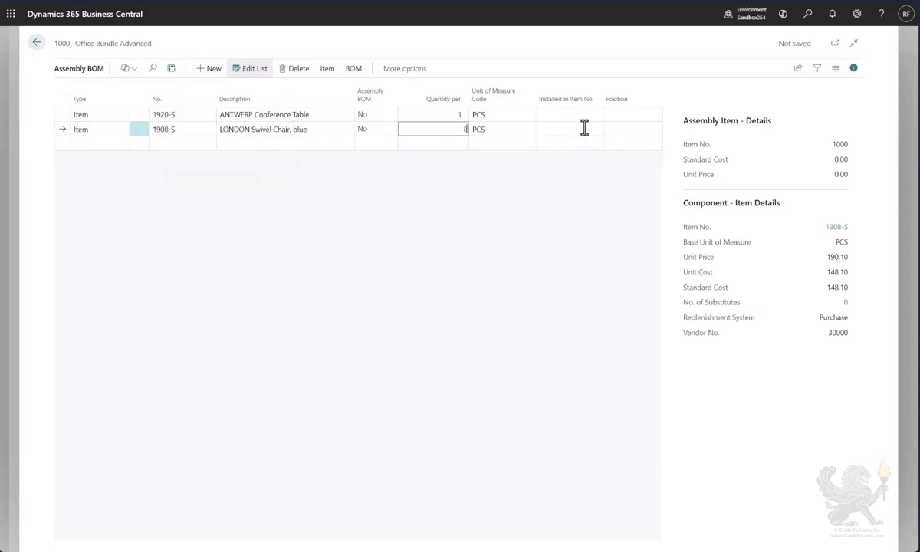
{"action": "key", "text": "Tab"}
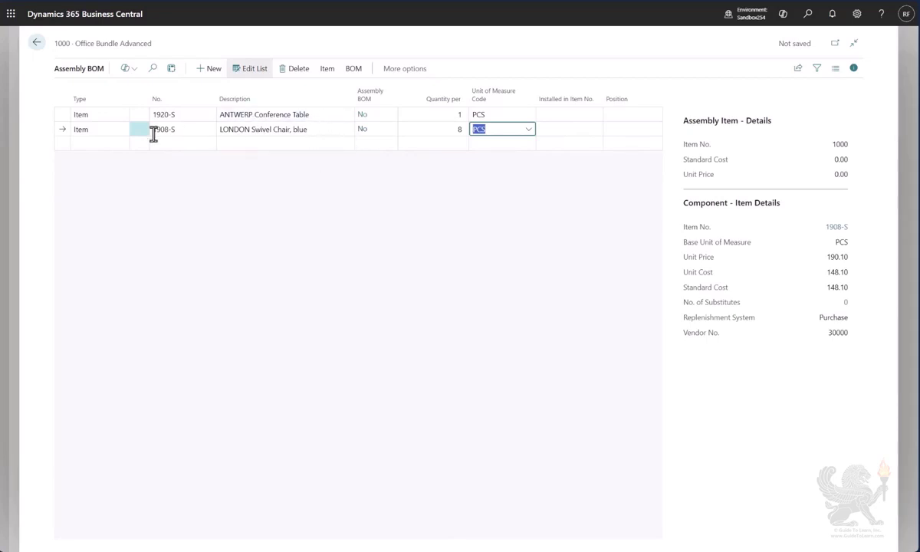
Add a Resource line to the BOM for the first listed person with a quantity of 1 hour, and return to the item card
{"action": "left_click", "coordinate": [110, 146]}
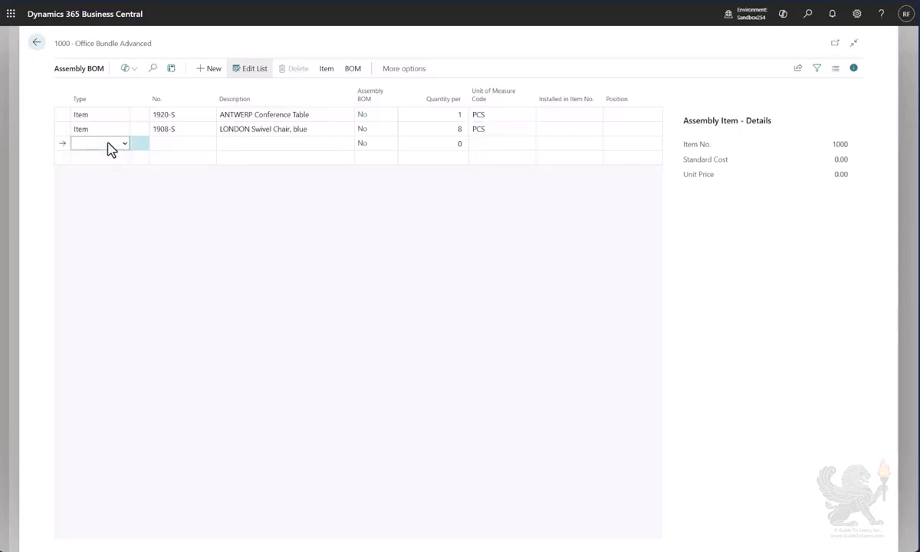
{"action": "left_click", "coordinate": [110, 146]}
{"action": "left_click", "coordinate": [106, 184]}
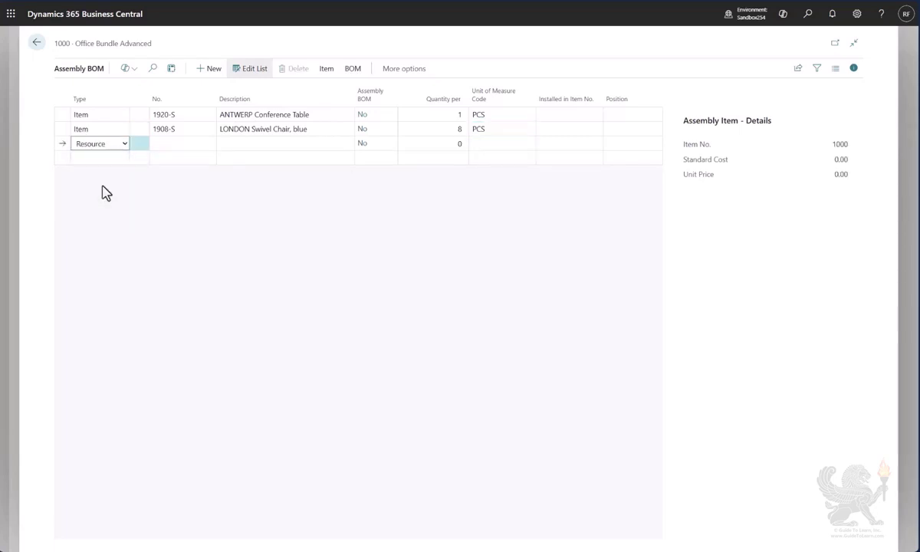
{"action": "left_click", "coordinate": [193, 144]}
{"action": "left_click", "coordinate": [208, 146]}
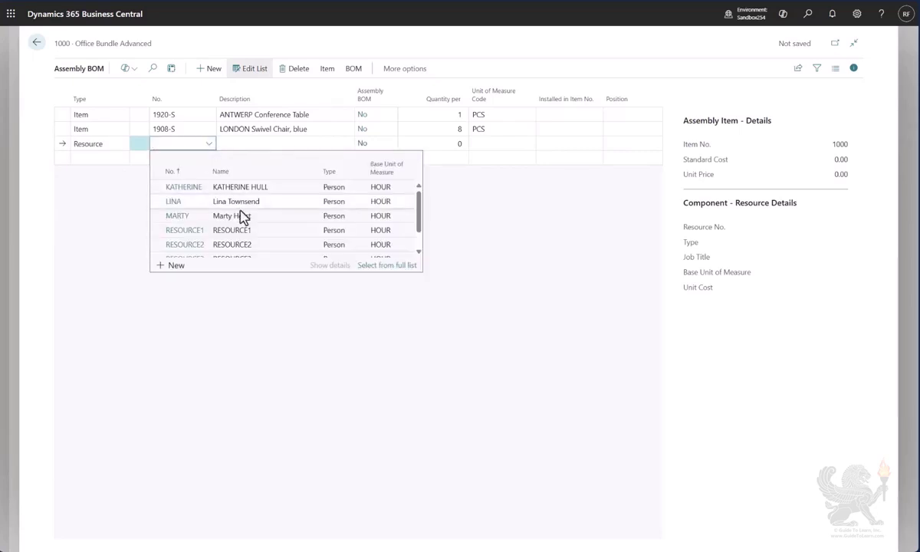
{"action": "left_click", "coordinate": [260, 189]}
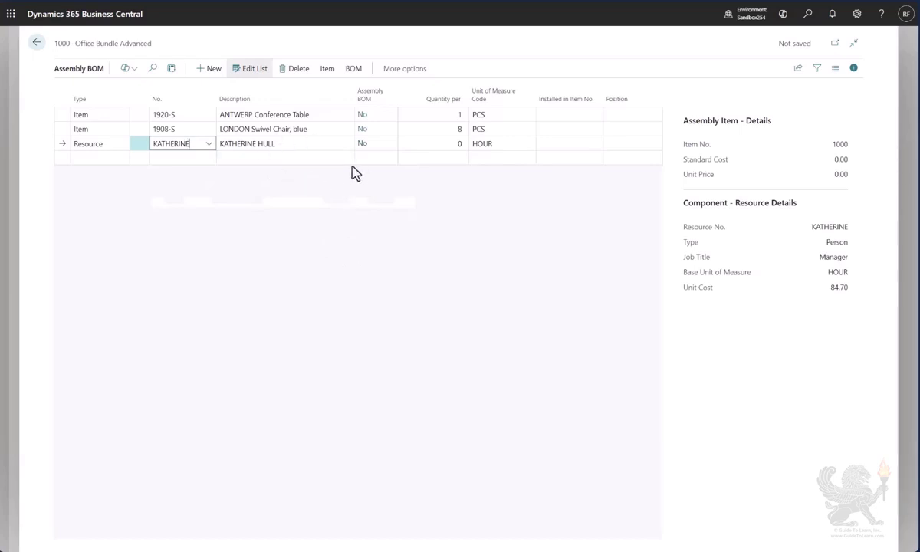
{"action": "key", "text": "Return"}
{"action": "type", "text": "1"}
{"action": "key", "text": "Return"}
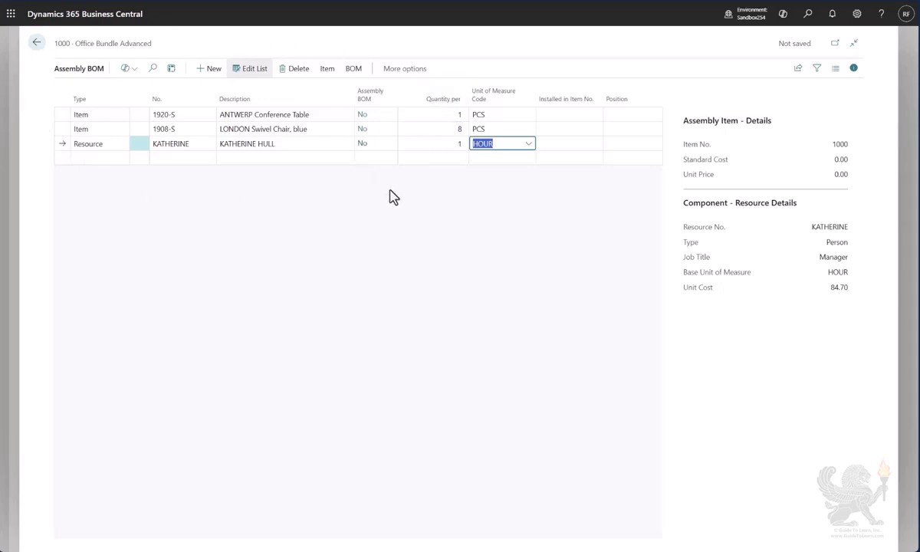
{"action": "left_click", "coordinate": [36, 43]}
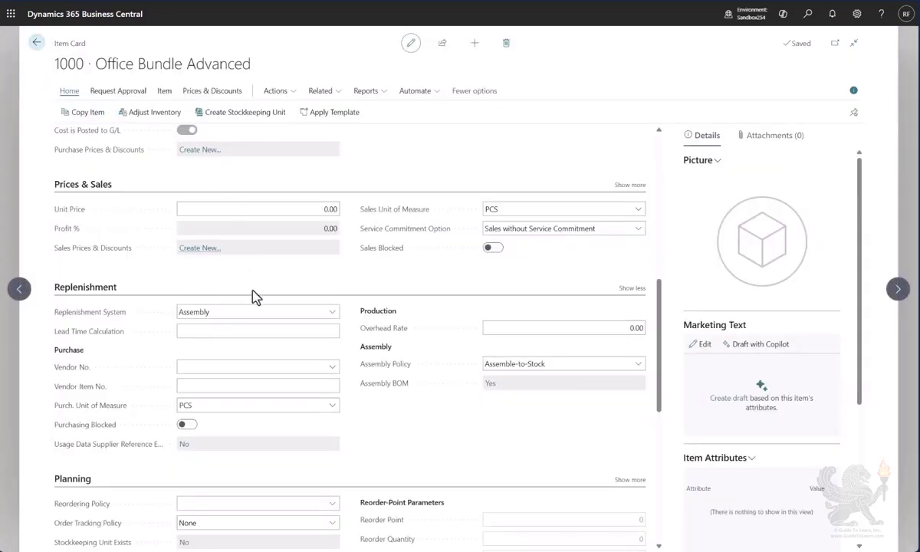
Change the item's costing method to Standard in the cost details
{"action": "scroll", "coordinate": [257, 333], "scroll_direction": "up", "scroll_amount": 3}
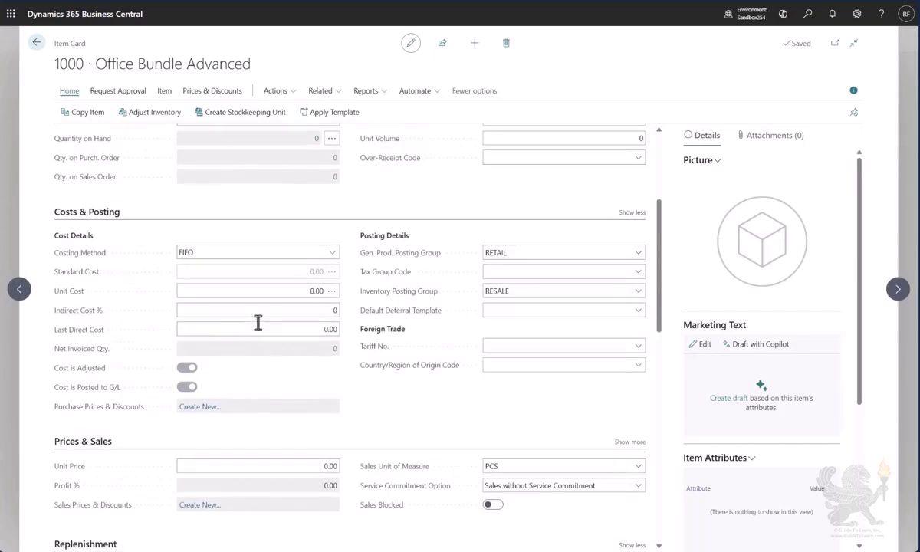
{"action": "scroll", "coordinate": [257, 323], "scroll_direction": "down", "scroll_amount": 1}
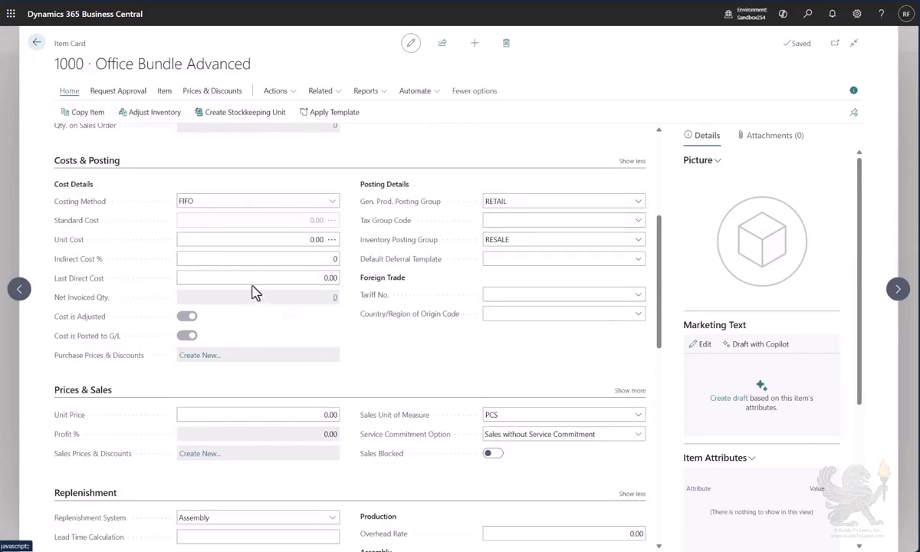
{"action": "left_click", "coordinate": [278, 202]}
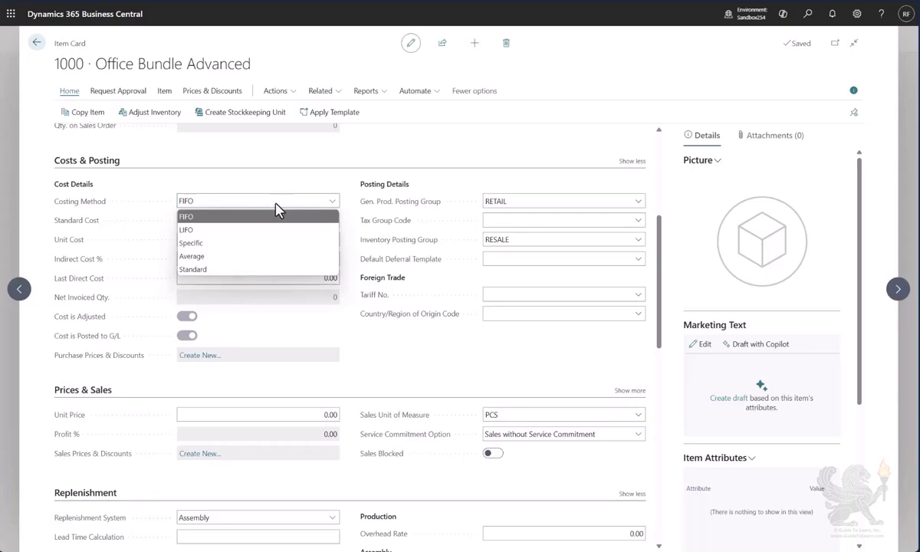
{"action": "left_click", "coordinate": [240, 270]}
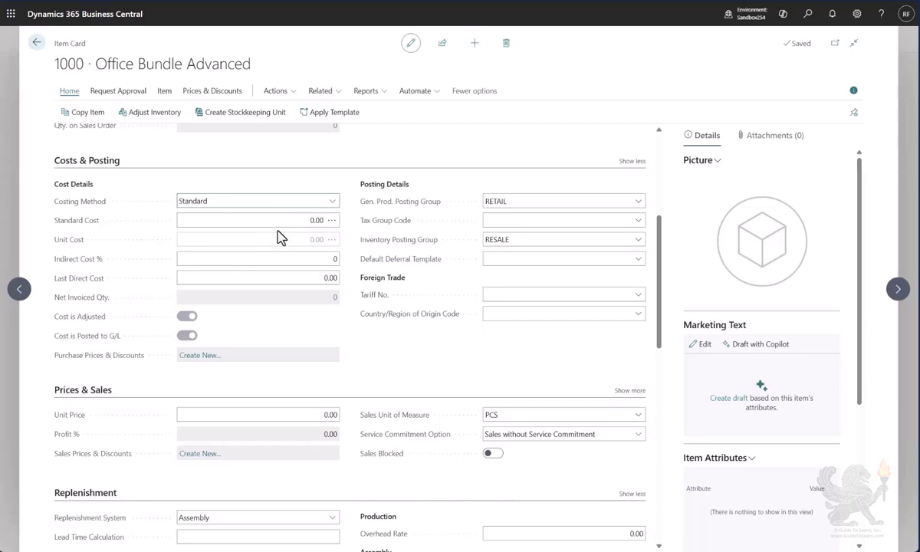
Calculate the assembly standard cost of Office Bundle Advanced from its bill of materials
{"action": "left_click", "coordinate": [336, 94]}
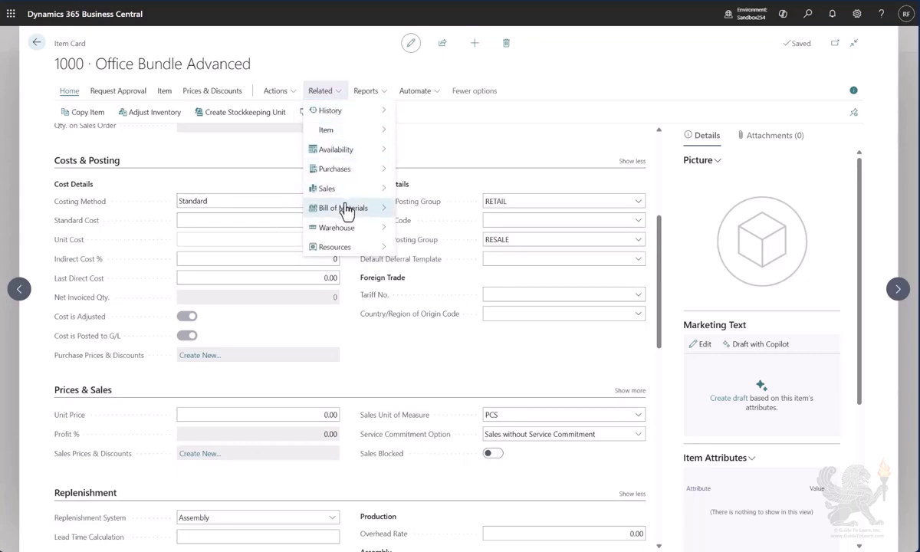
{"action": "mouse_move", "coordinate": [346, 211]}
{"action": "mouse_move", "coordinate": [432, 216]}
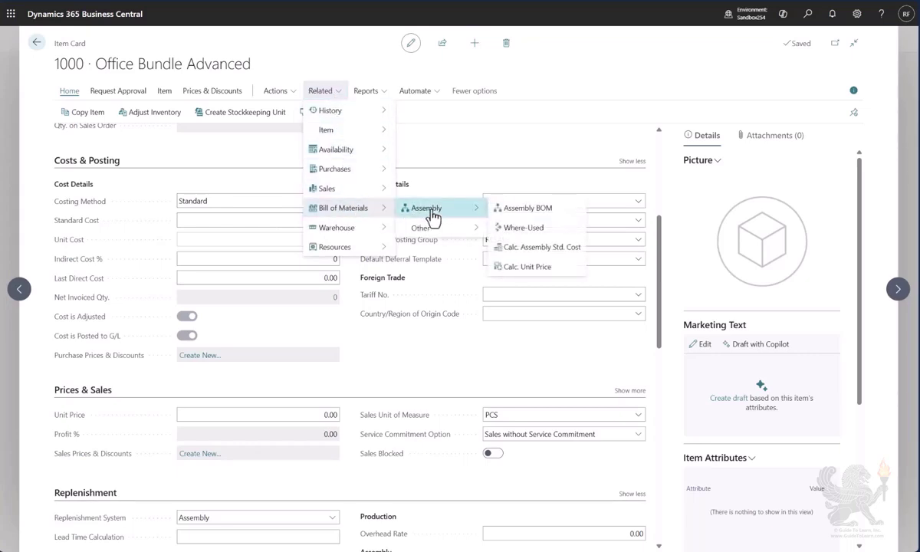
{"action": "left_click", "coordinate": [573, 253]}
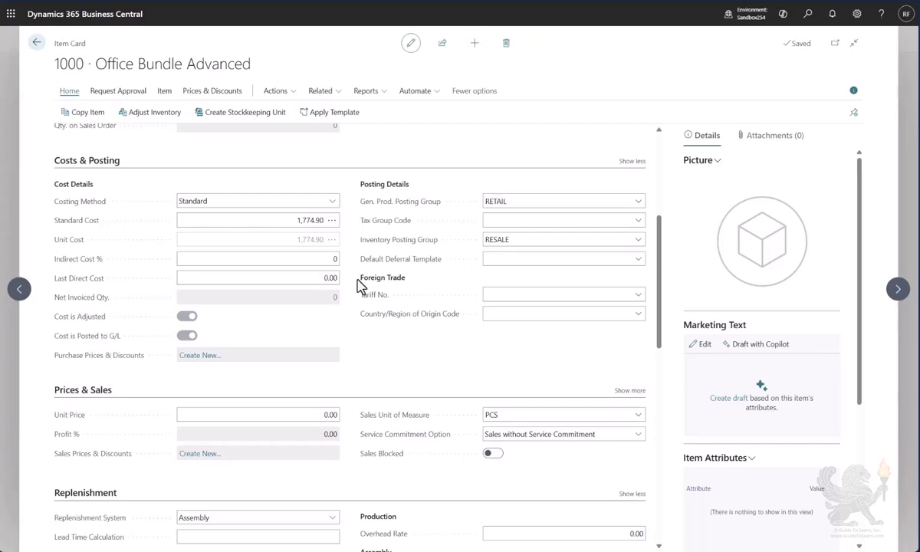
{"action": "scroll", "coordinate": [361, 286], "scroll_direction": "up", "scroll_amount": 3}
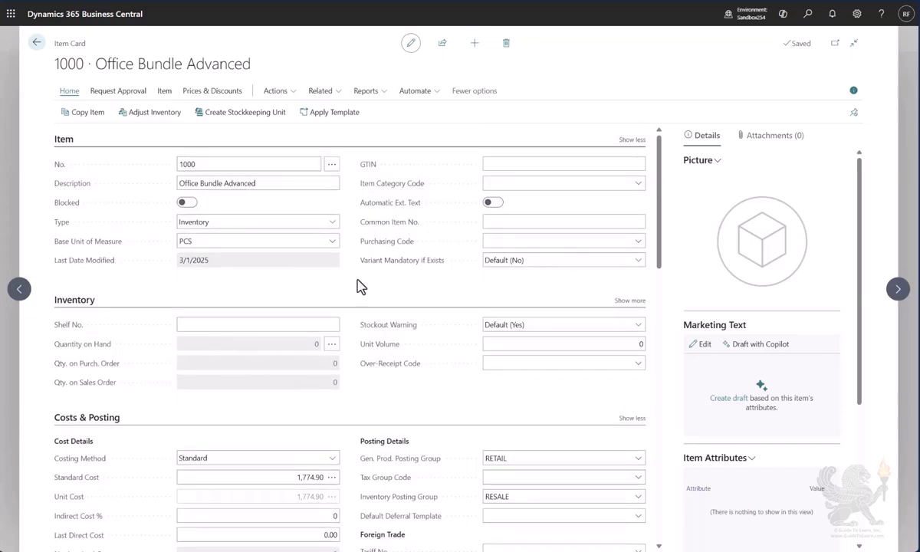